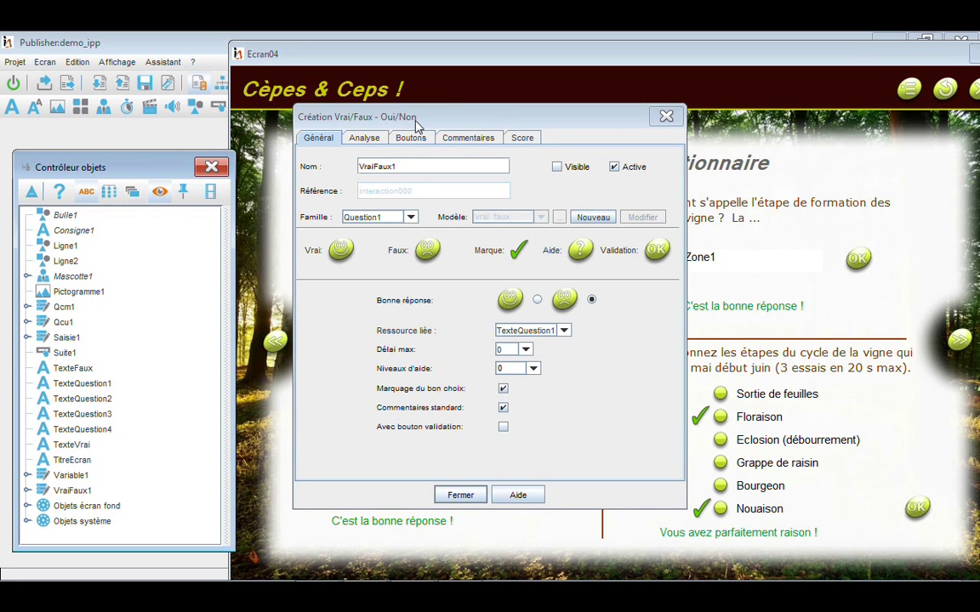
Step: Close the VraiFaux1 settings, select the TexteQuestion1 text and shift the Ecran04 window to uncover the creation tools
click(458, 500)
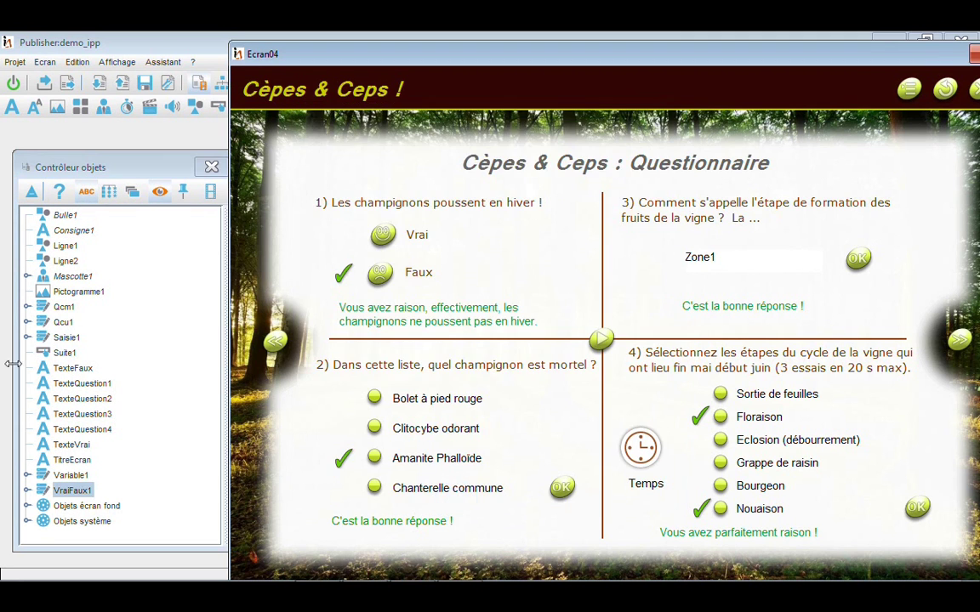
click(82, 383)
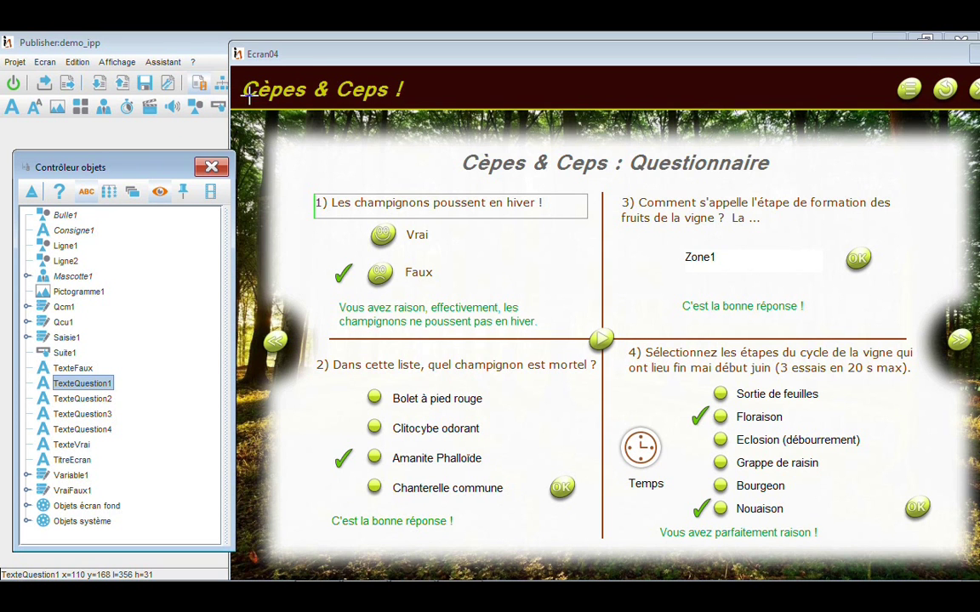
drag(312, 53, 367, 54)
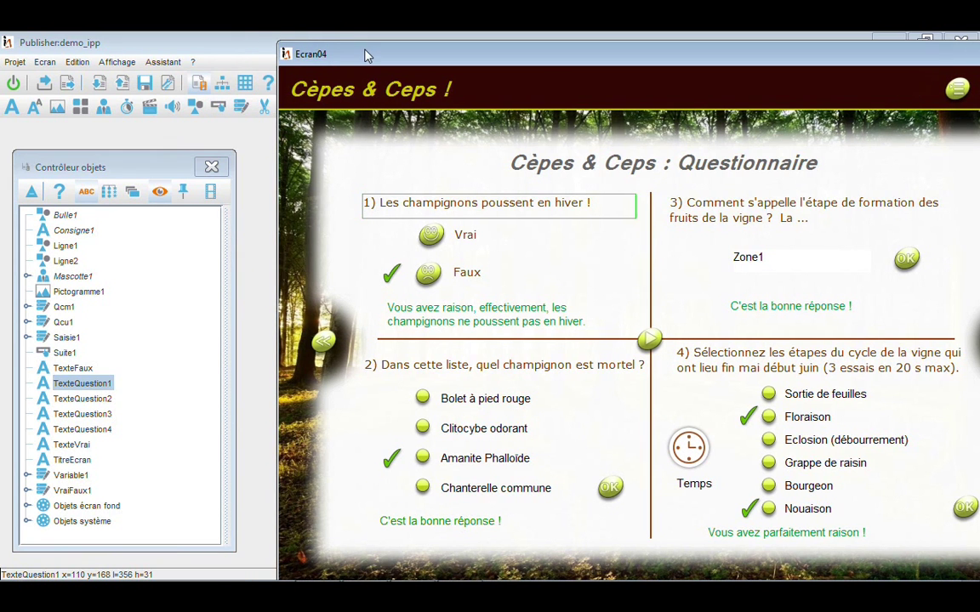
Step: Examine the general, button, comment and score settings for a new true/false interaction based on the vrai_faux model, without creating it
click(240, 110)
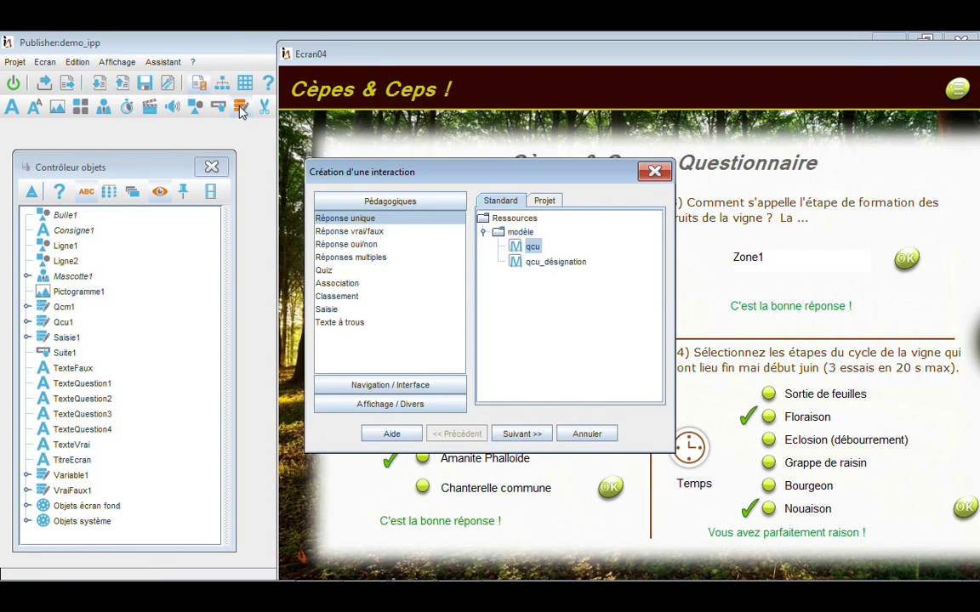
click(352, 233)
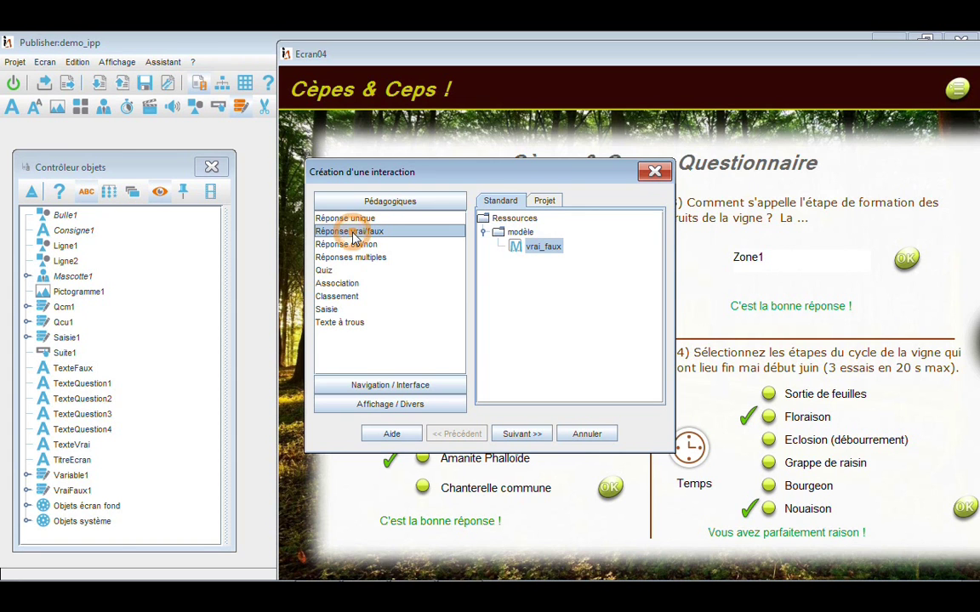
click(518, 435)
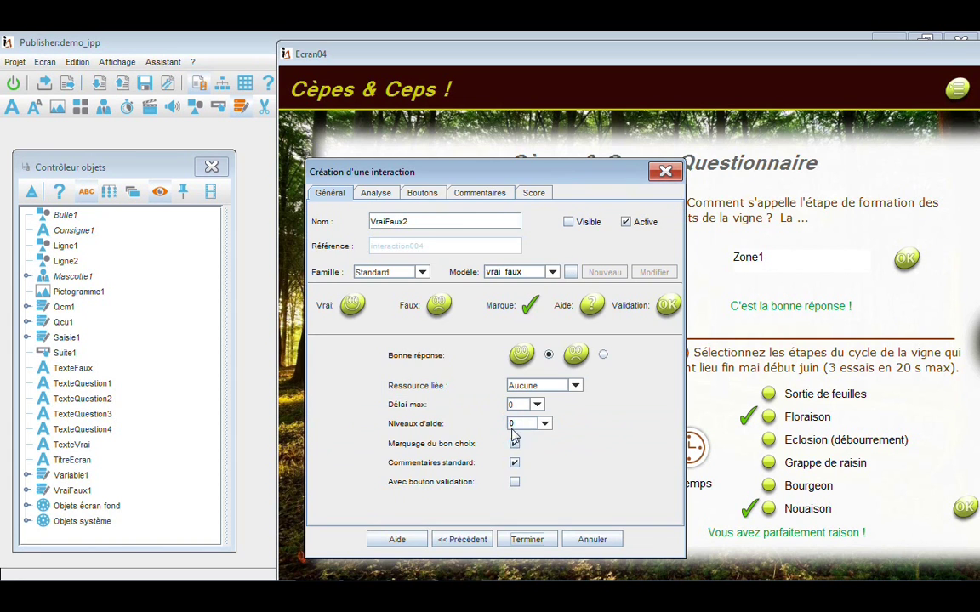
drag(558, 171, 556, 109)
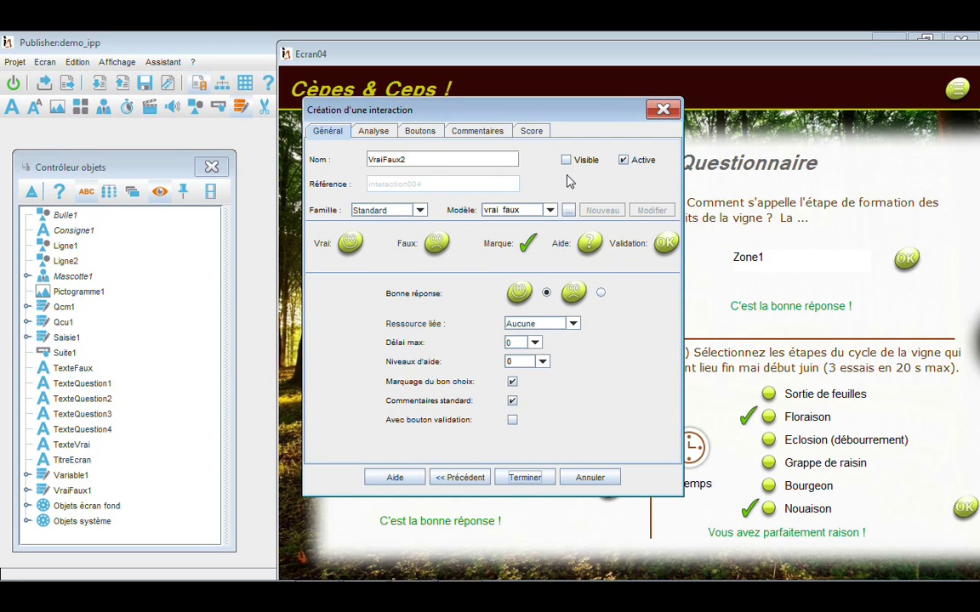
click(419, 130)
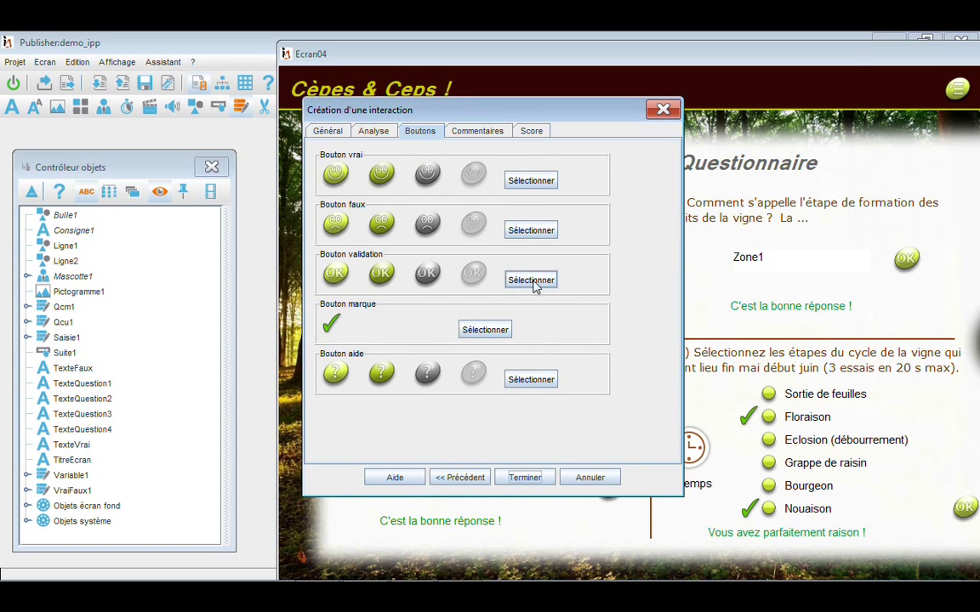
click(473, 129)
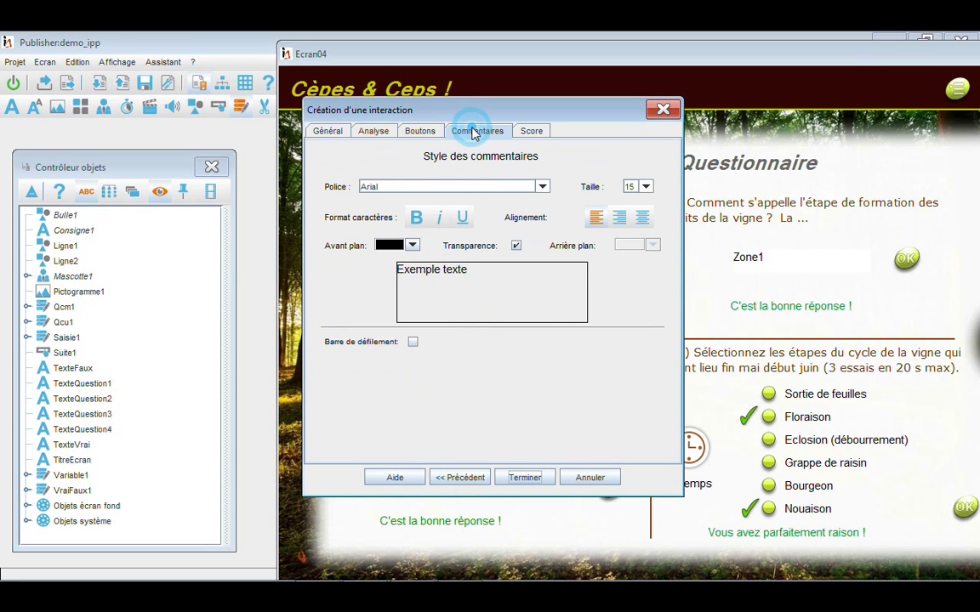
drag(473, 109, 677, 153)
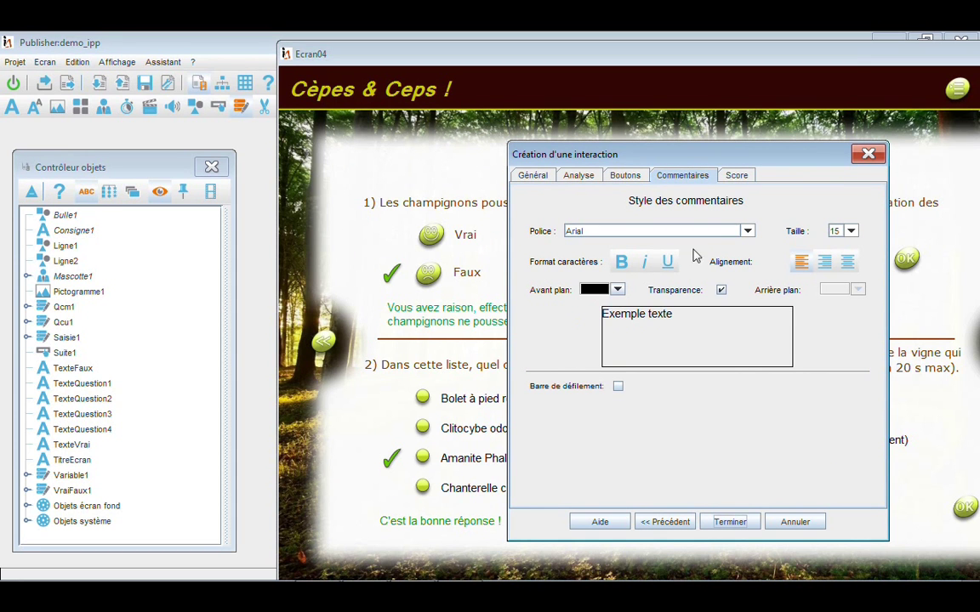
click(734, 177)
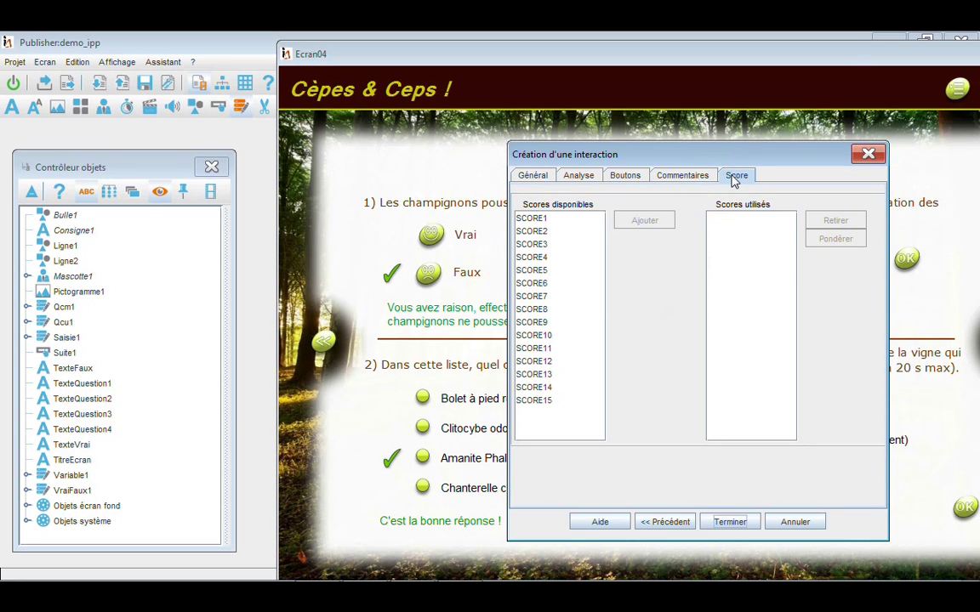
click(795, 521)
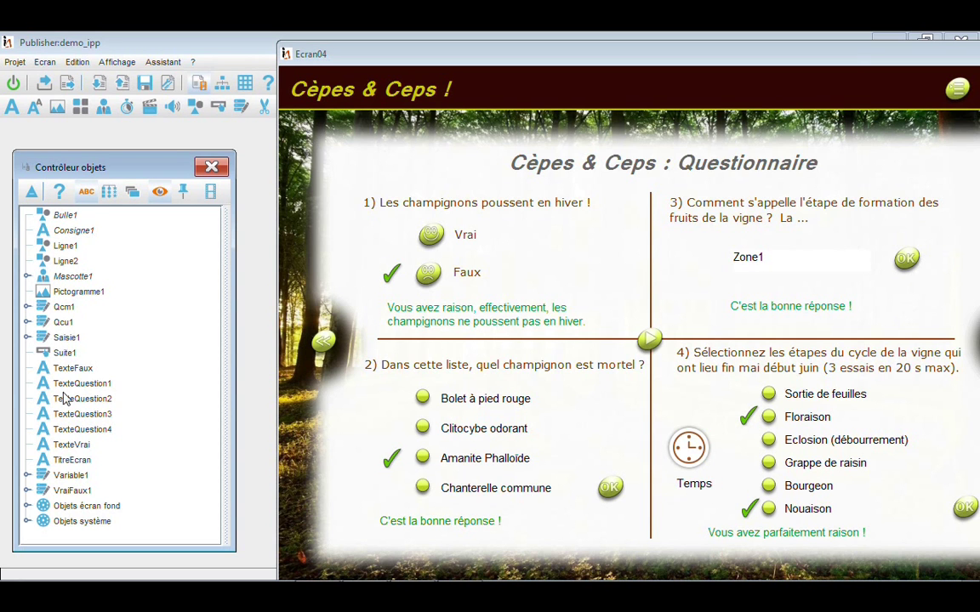
Step: Review the existing VraiFaux1 interaction's score assignment, SCORE1 weighting and general settings without changing them
click(71, 491)
double_click(71, 491)
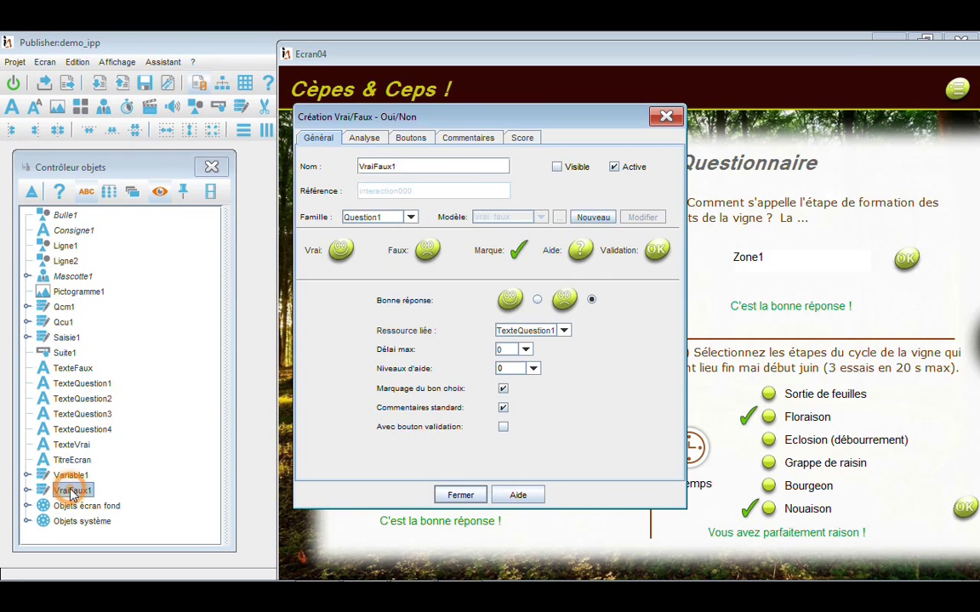
drag(520, 114, 699, 104)
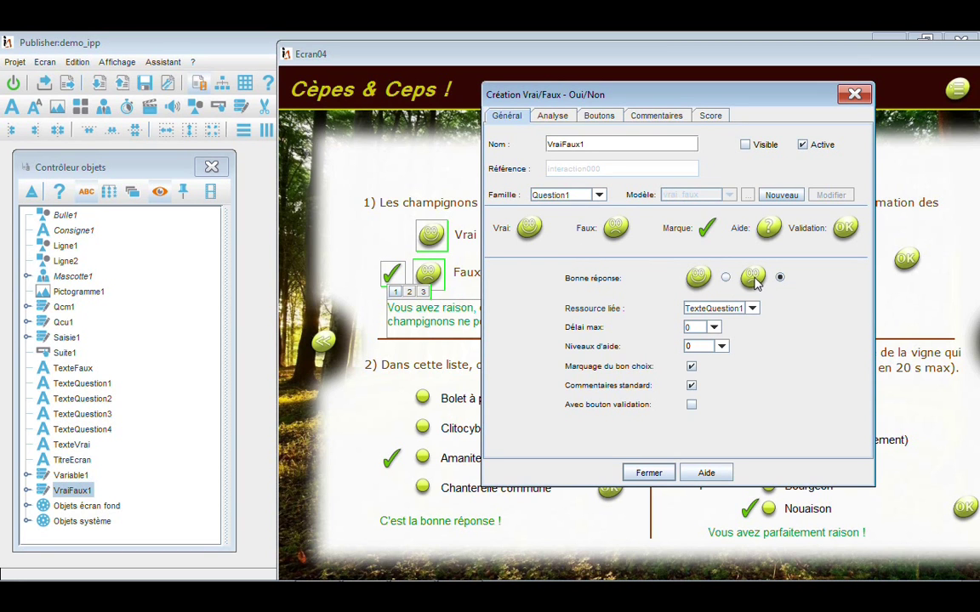
click(707, 116)
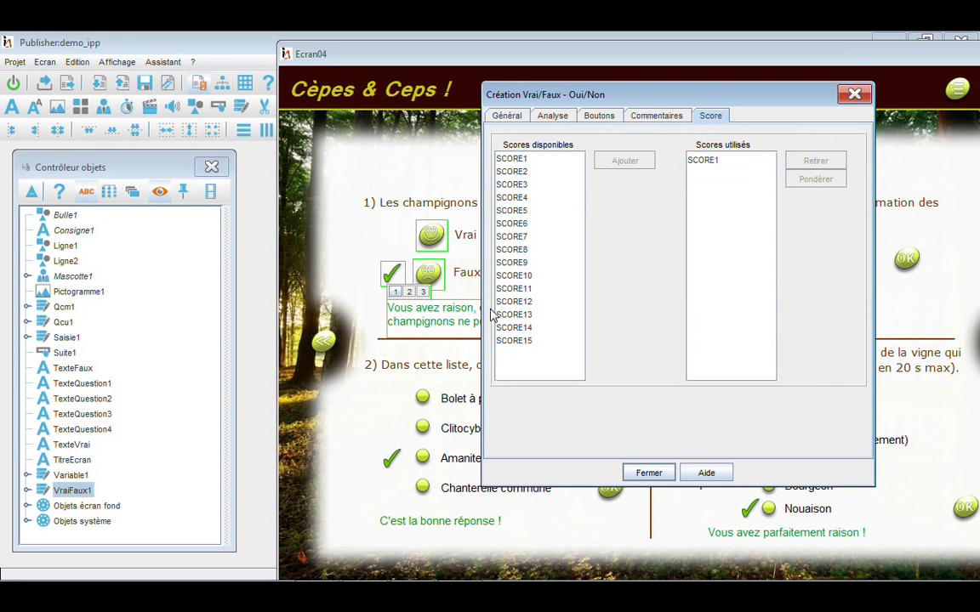
click(515, 159)
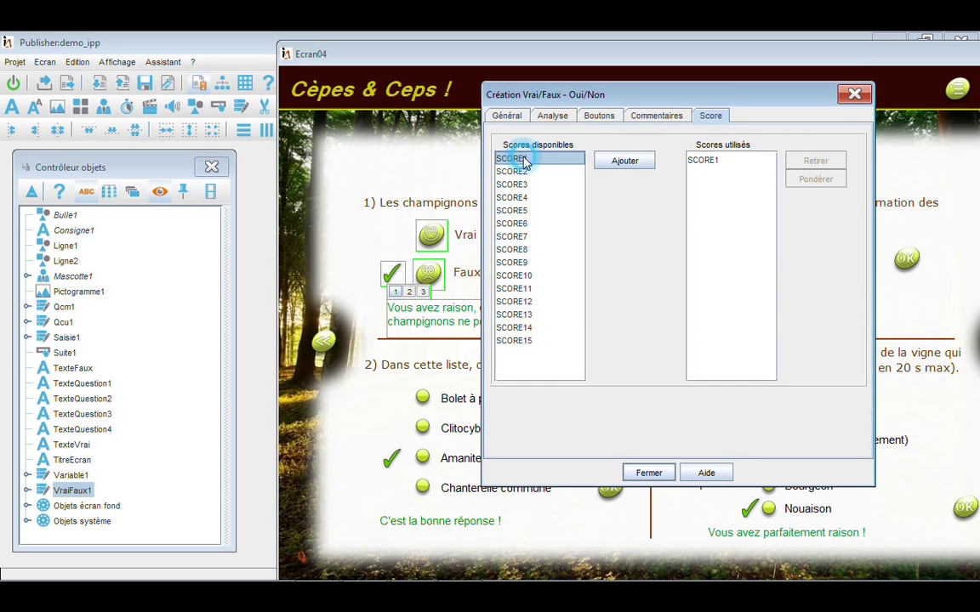
click(623, 164)
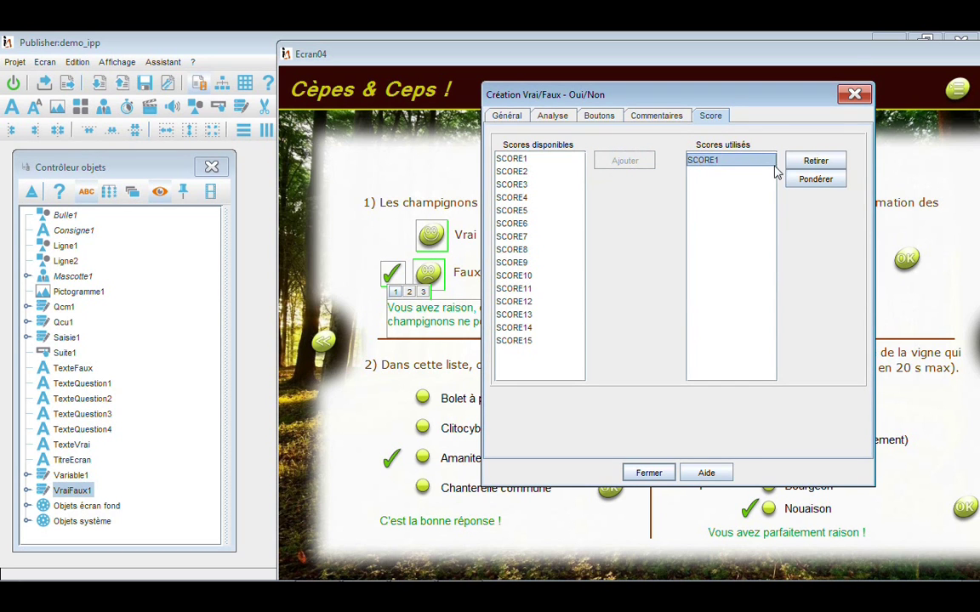
click(815, 179)
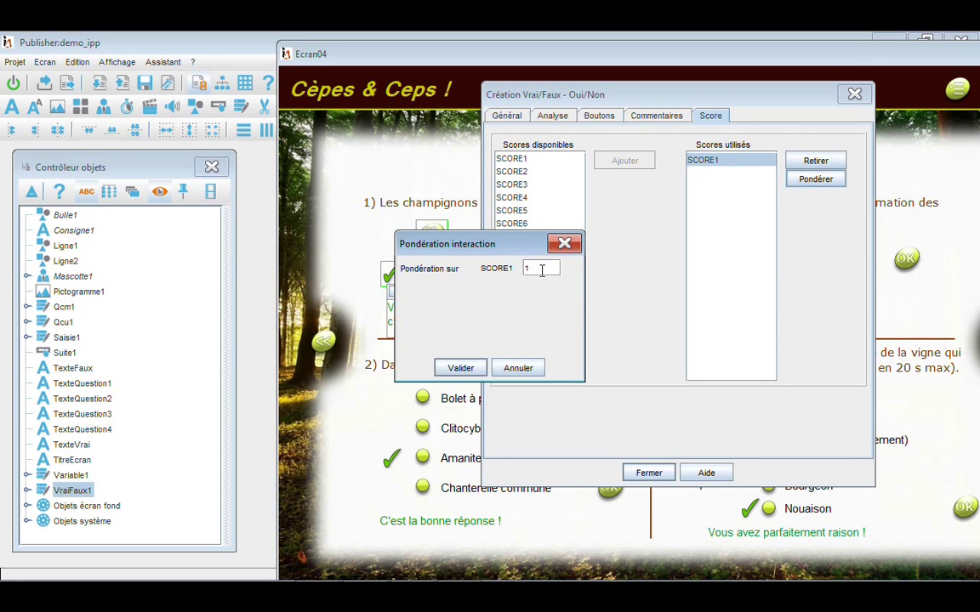
click(519, 369)
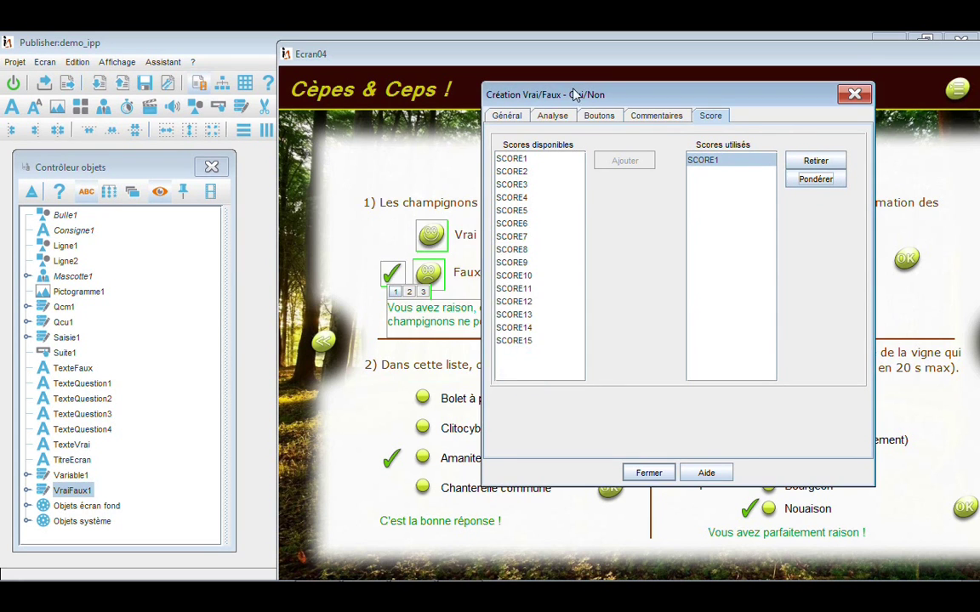
click(504, 117)
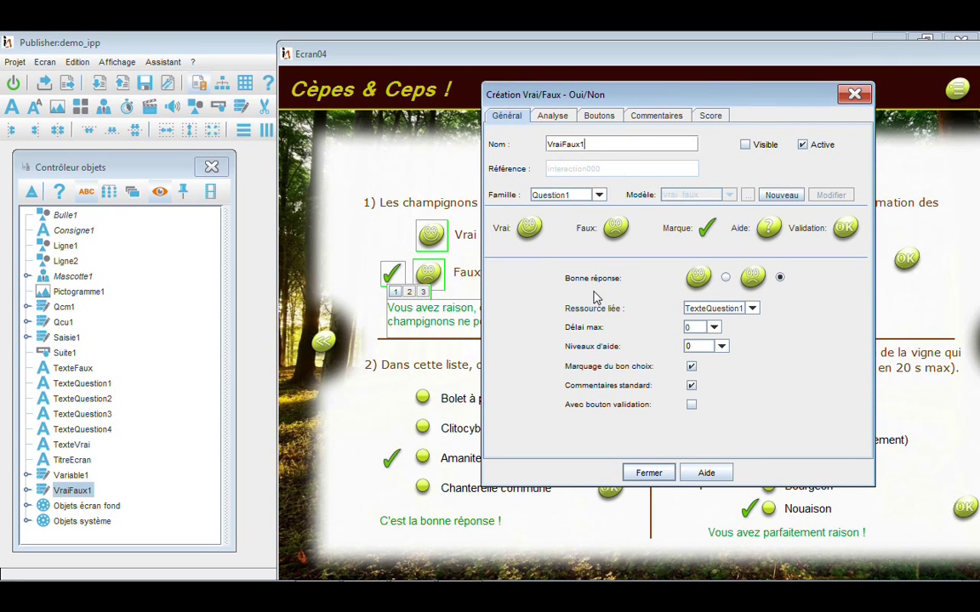
click(646, 473)
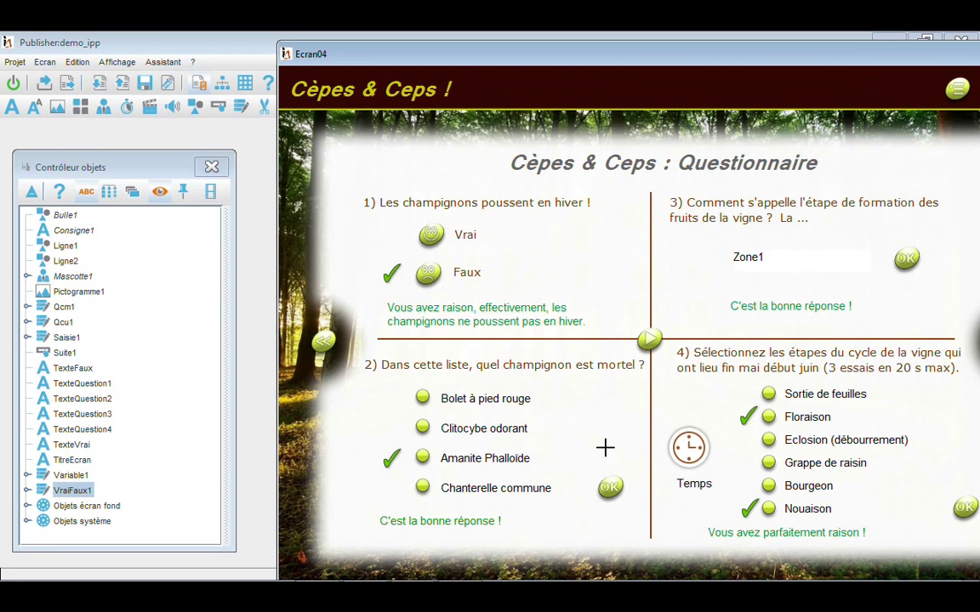
Step: Select question 1's comment zone and view its feedback texts for a correct answer, a wrong answer and an expired delay
click(416, 316)
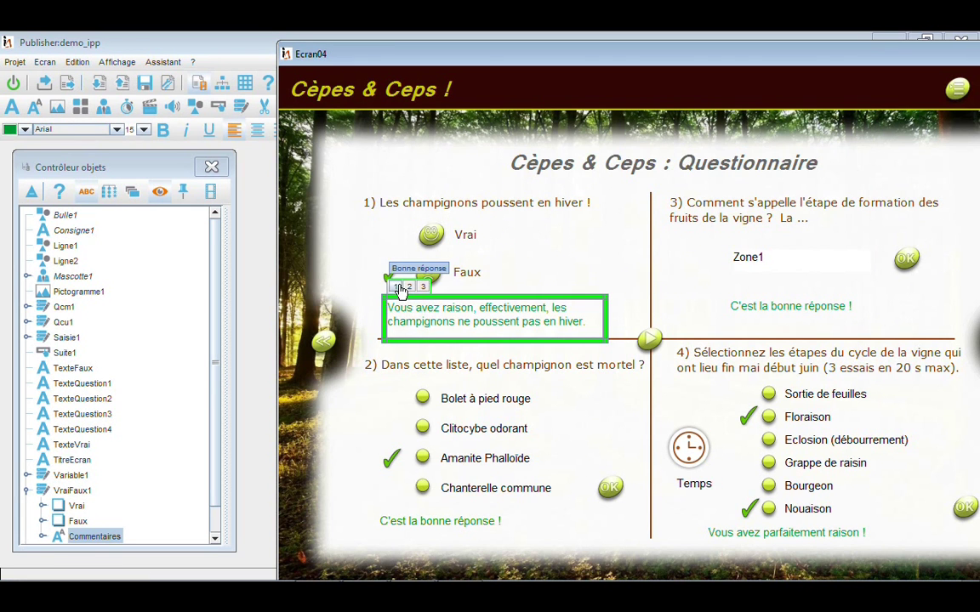
click(422, 287)
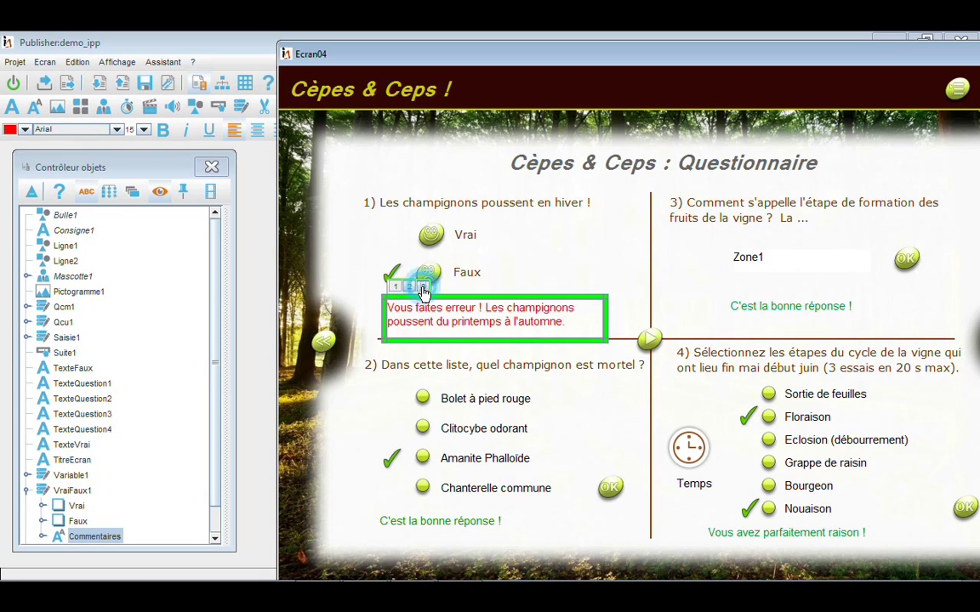
click(409, 286)
click(396, 288)
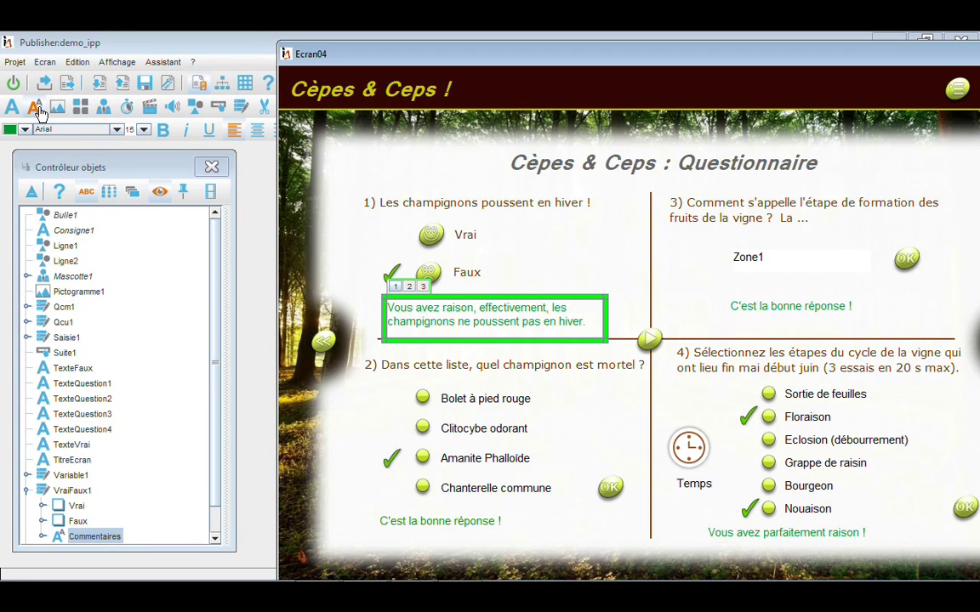
click(409, 287)
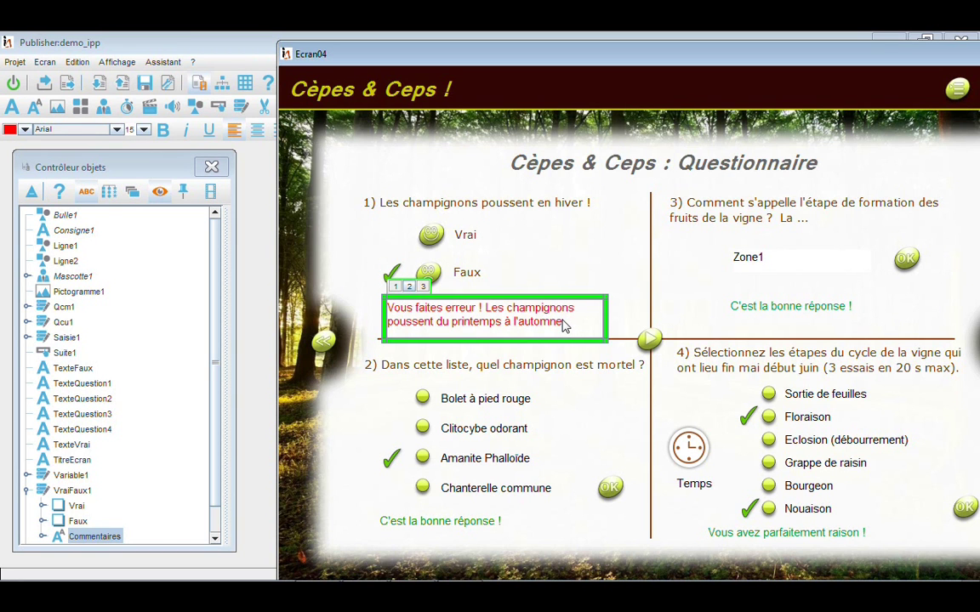
click(424, 287)
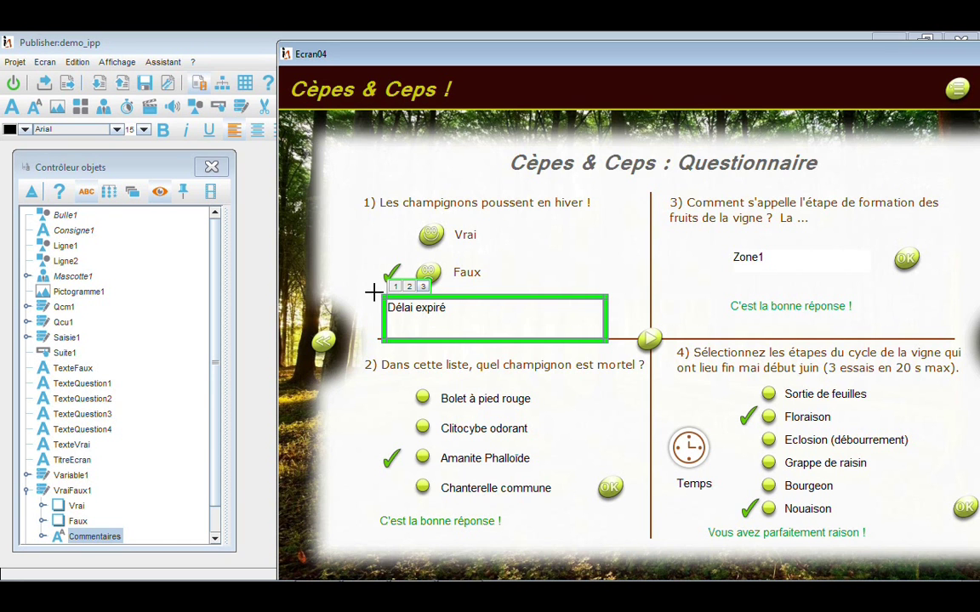
Step: Show the screen's scenario and read the scripts of scène 1 and scène 2
click(343, 265)
click(210, 191)
click(341, 226)
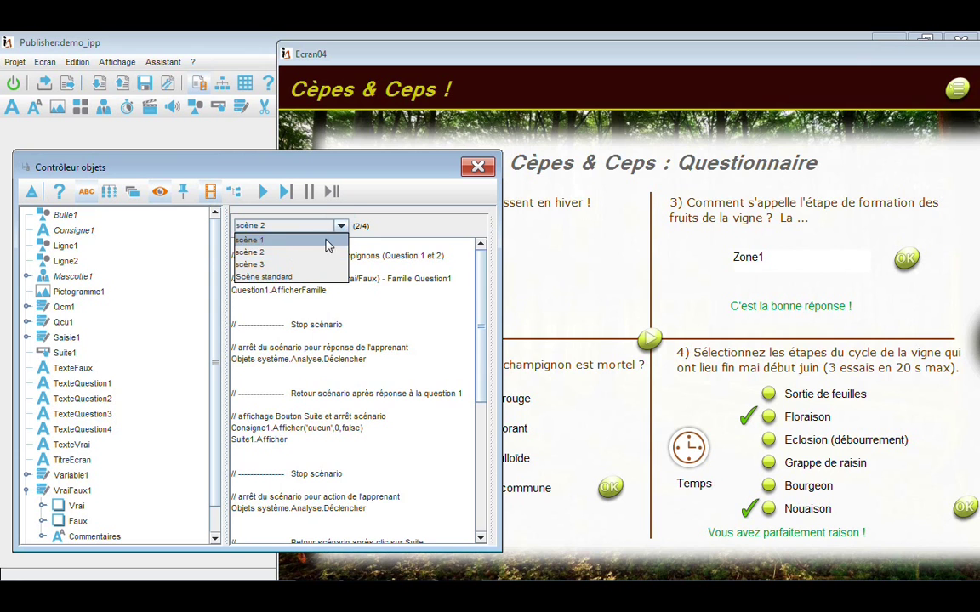
click(327, 237)
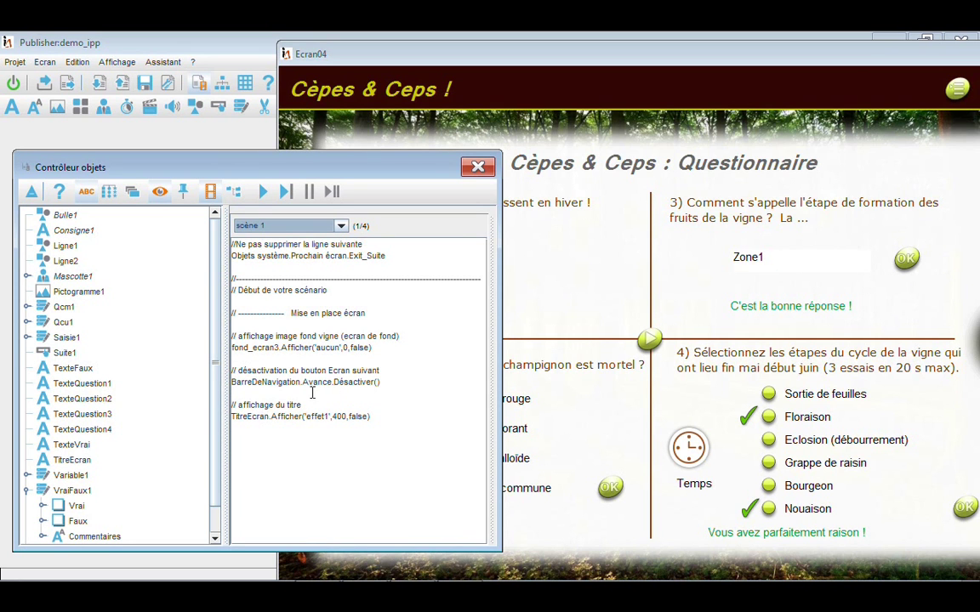
click(341, 226)
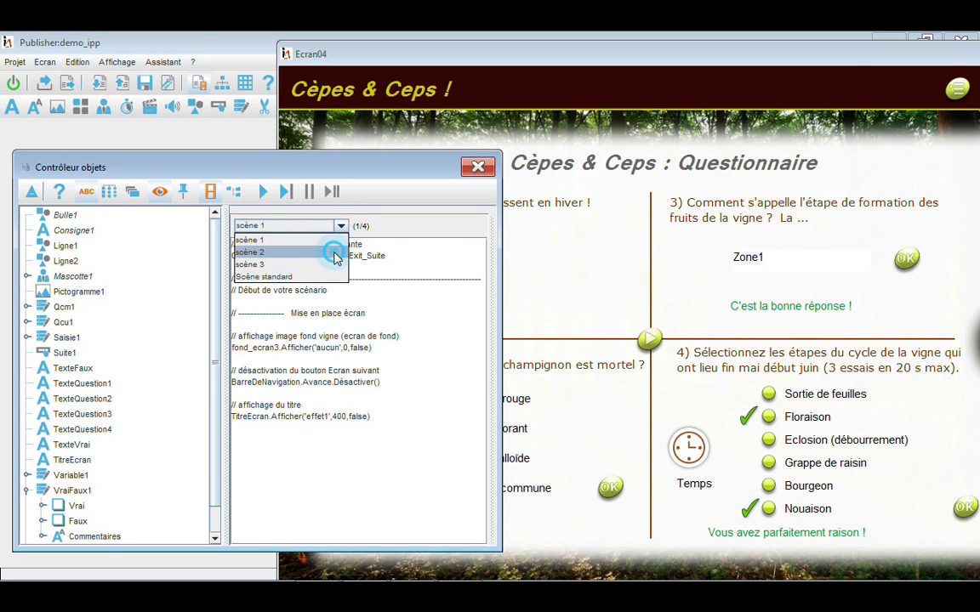
click(327, 253)
scroll(429, 323, up, 6)
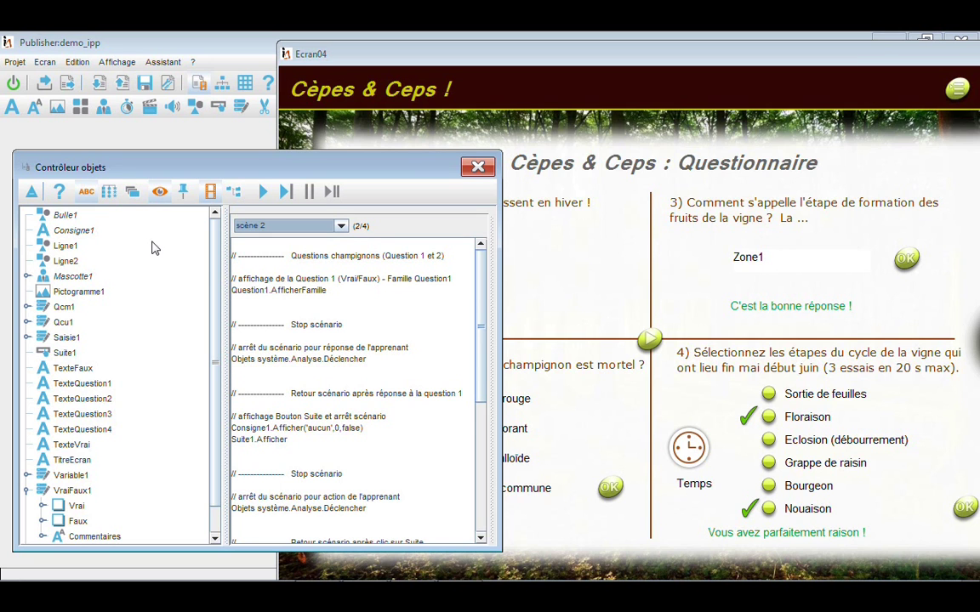
Step: Group the object list by family and select VraiFaux1 in the Question1 family, keeping its elements visible on the screen
click(109, 191)
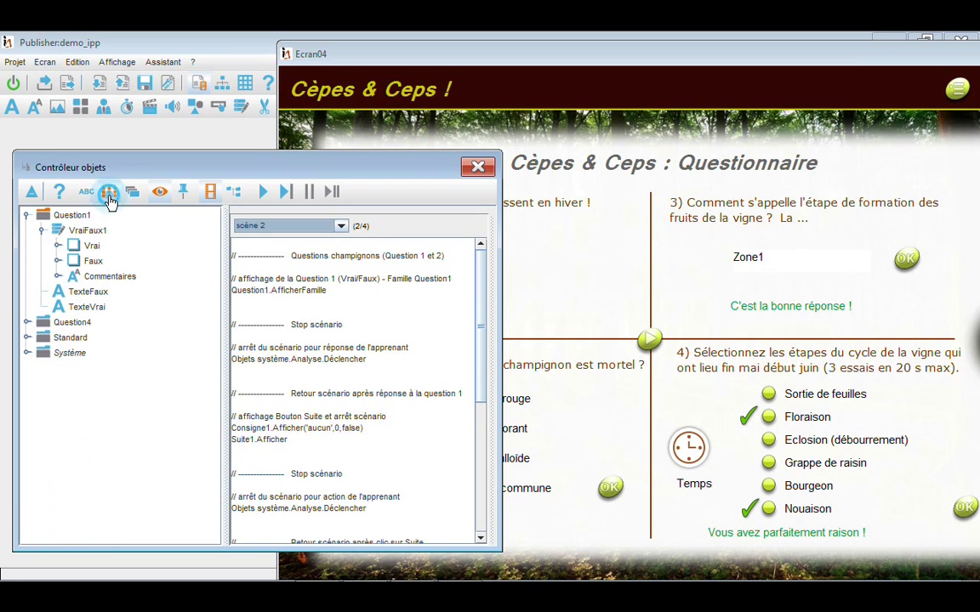
click(58, 231)
double_click(58, 231)
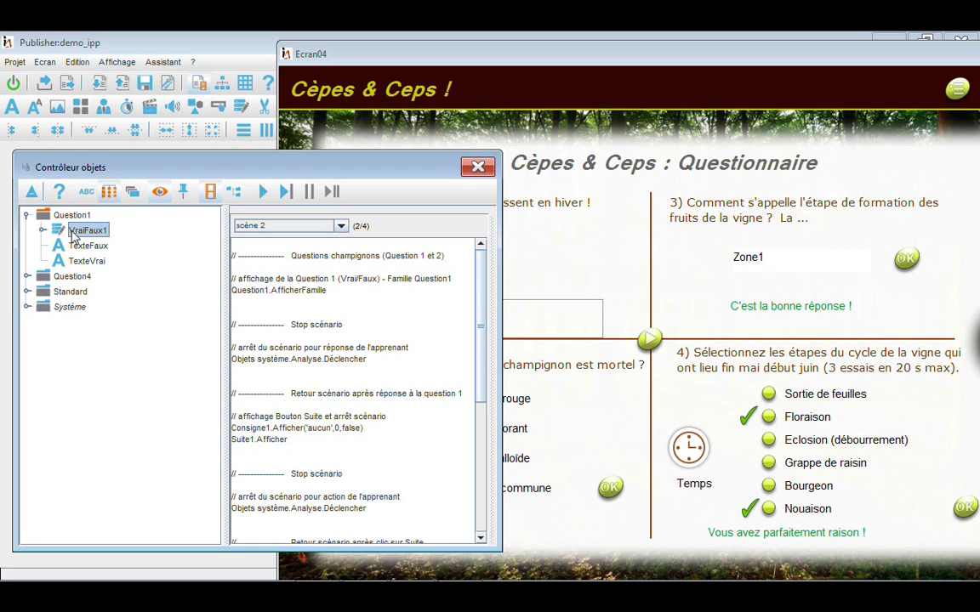
drag(210, 175, 225, 303)
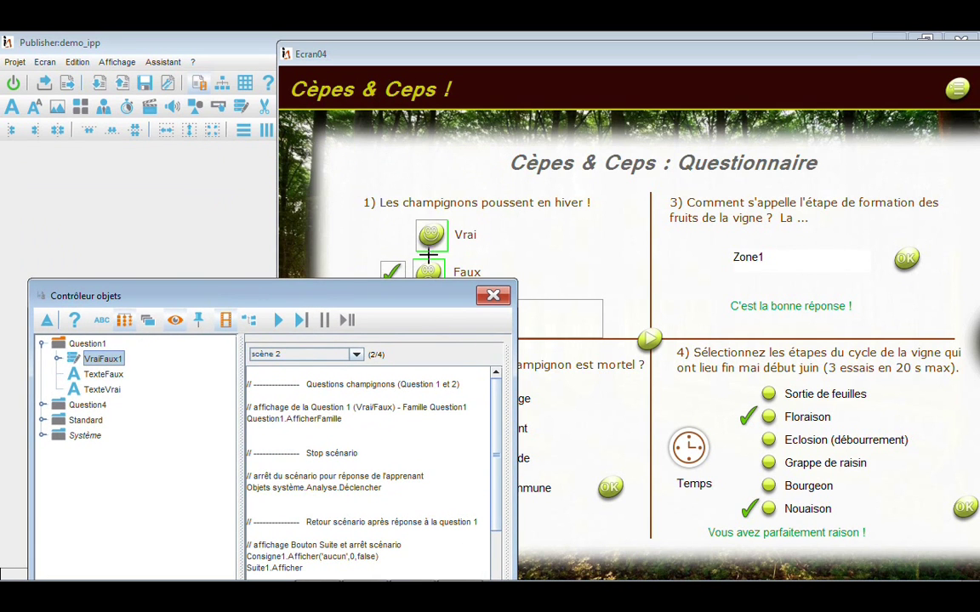
drag(315, 297, 316, 211)
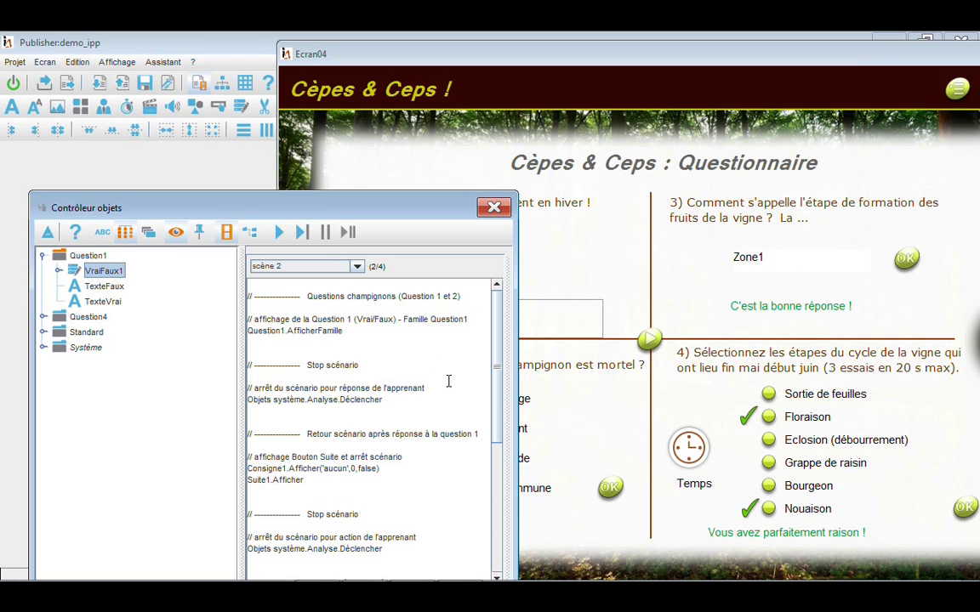
Step: Open the Suite1 button's properties and read its analysis script
click(262, 415)
double_click(649, 341)
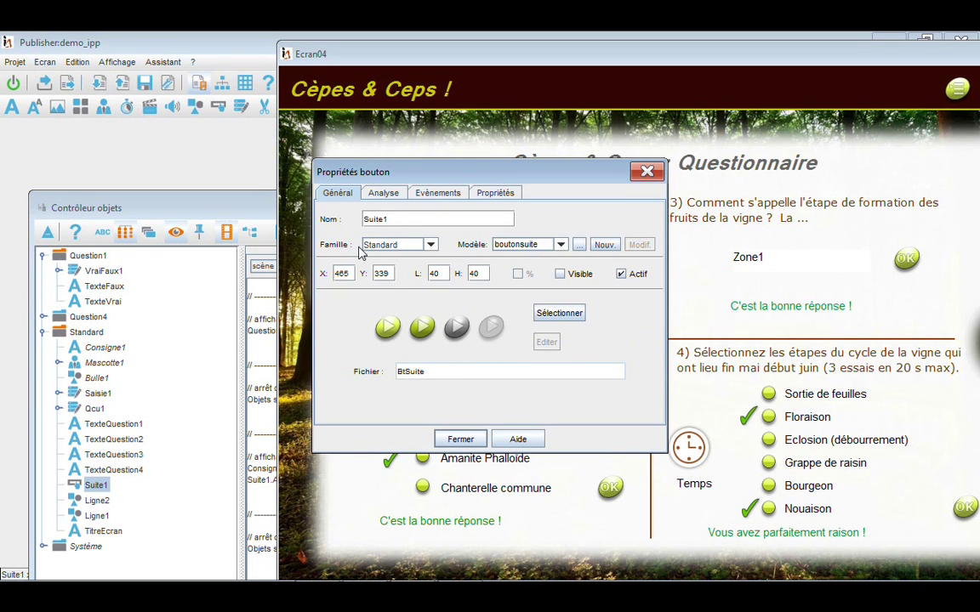
click(384, 193)
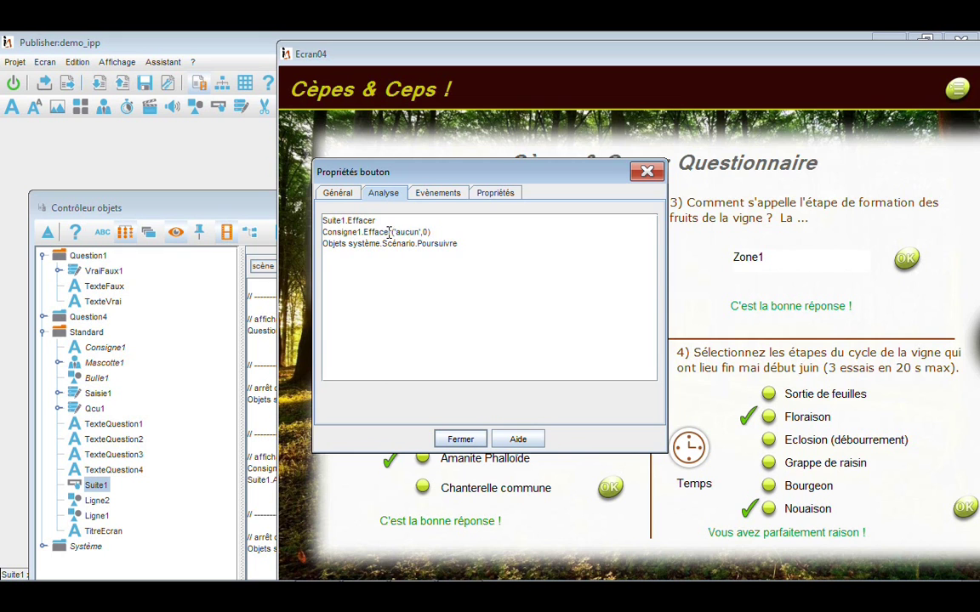
click(457, 440)
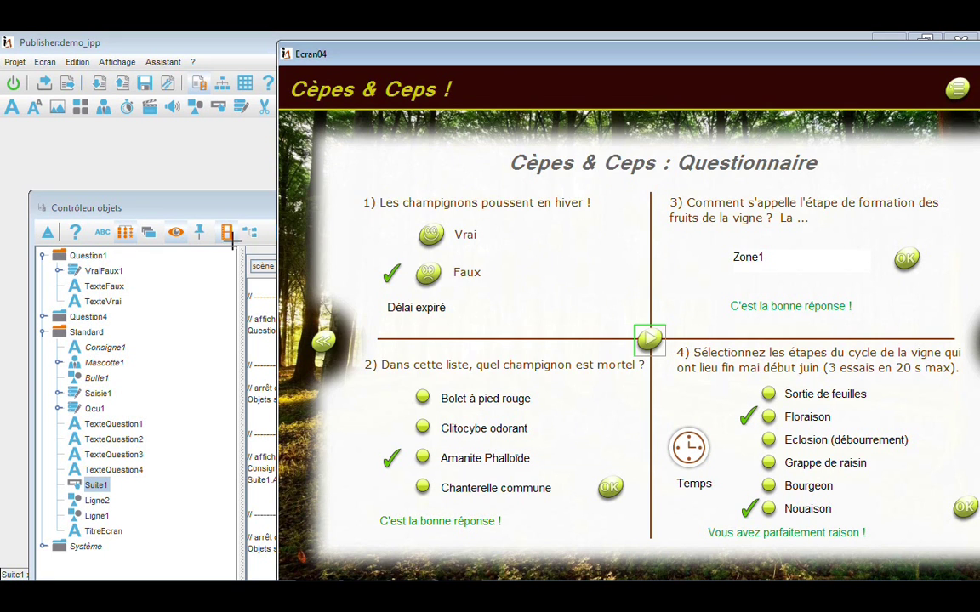
Step: Read through the scène 2 script from the question 1 stop to the display of question 2
click(230, 209)
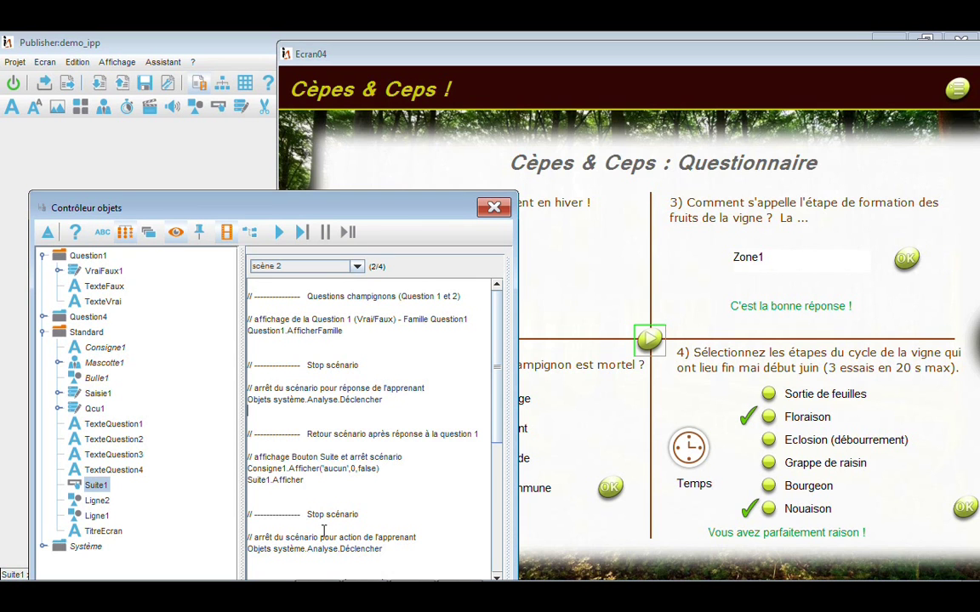
mouse_move(345, 569)
scroll(320, 482, down, 3)
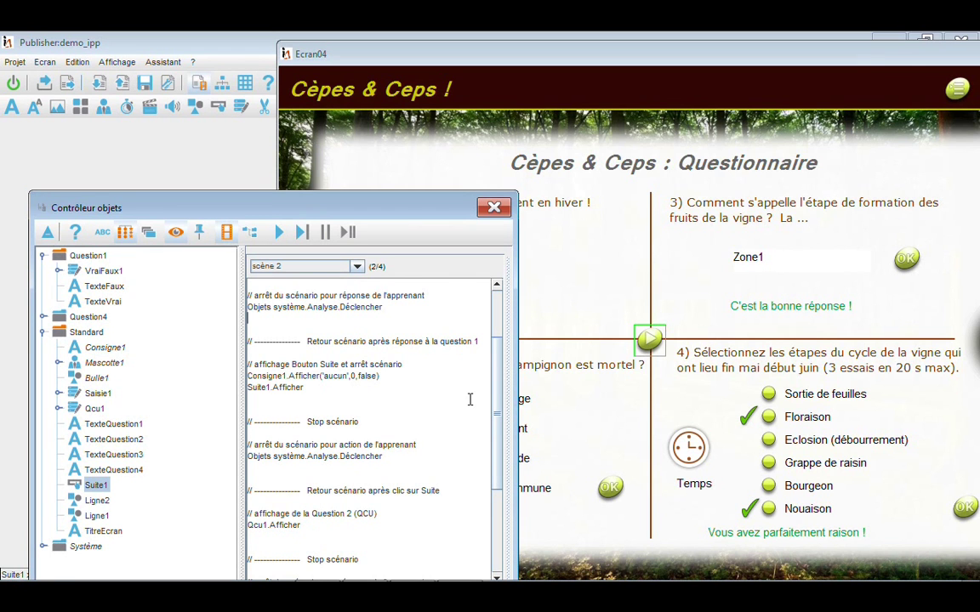
drag(499, 395, 500, 350)
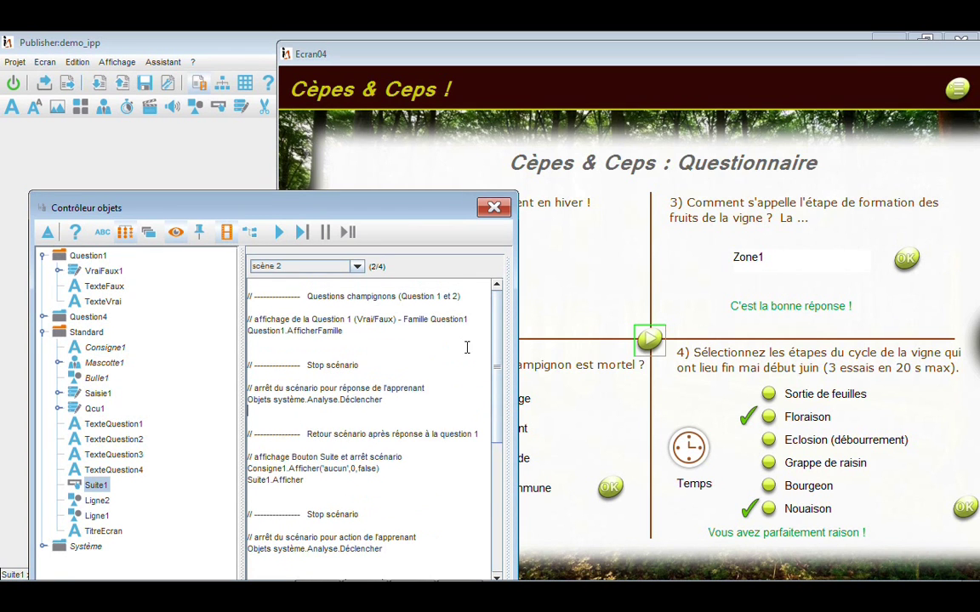